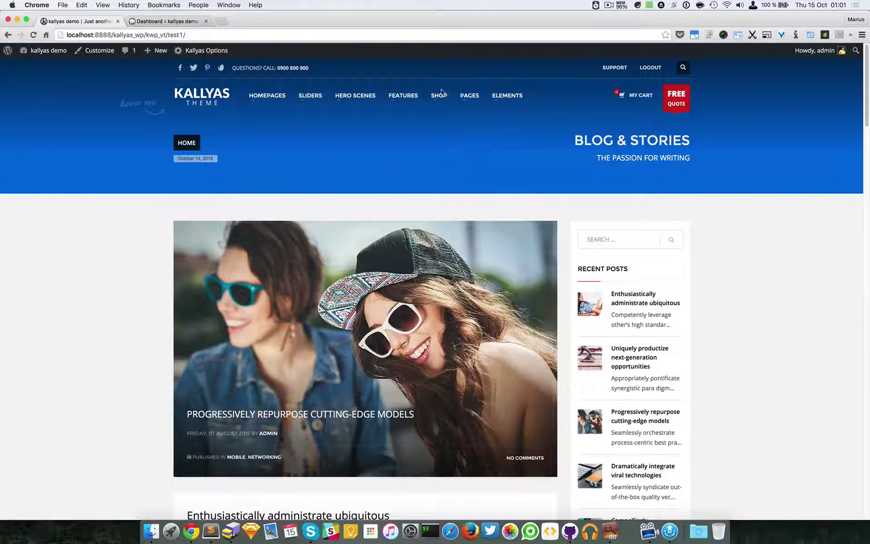
# Preview the SHOP menu on the Kallyas blog front page, then go to the Dashboard tab
pyautogui.moveTo(439, 95)
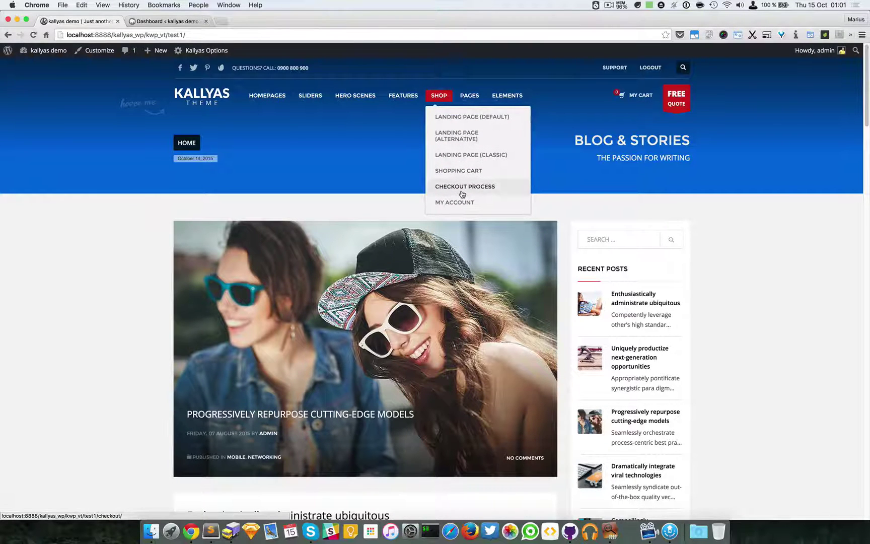
pyautogui.click(392, 179)
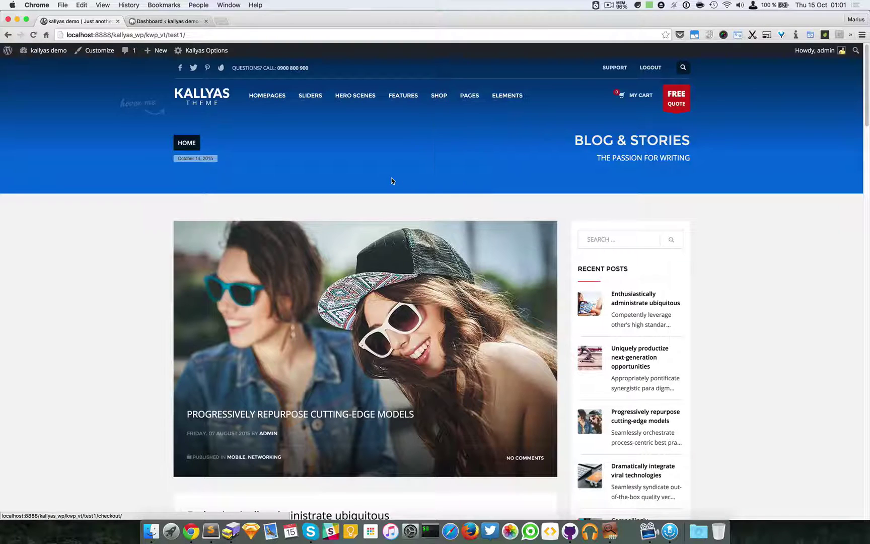
# Open Woo Single #2 from Products > Products and enable the page builder for it
pyautogui.click(153, 21)
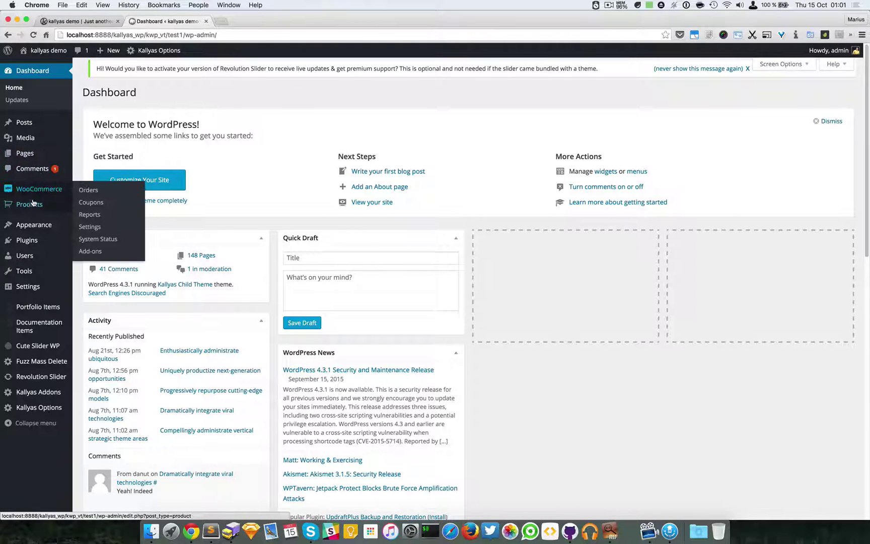
pyautogui.moveTo(28, 208)
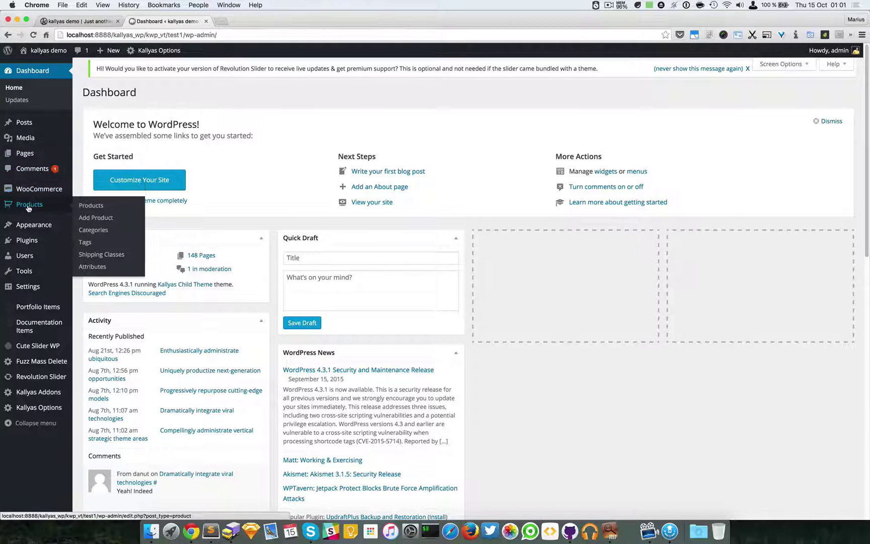
pyautogui.click(90, 207)
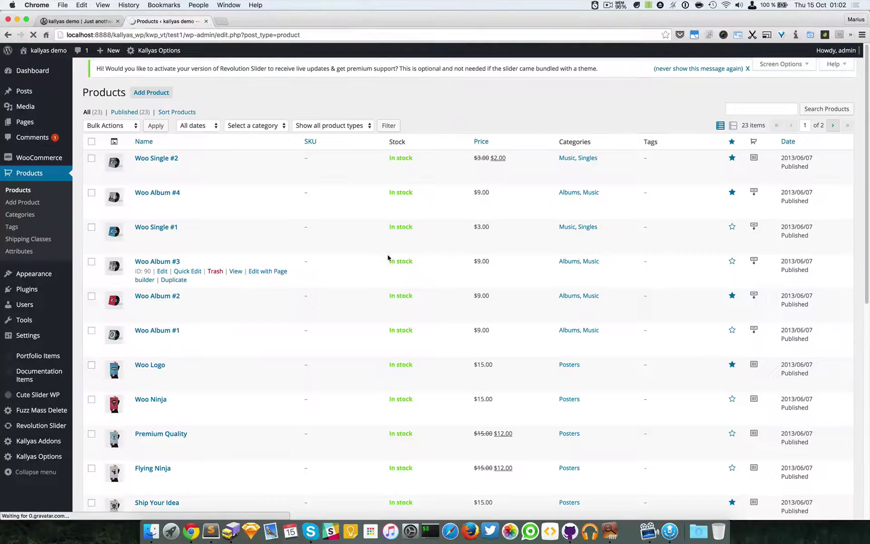
pyautogui.click(153, 158)
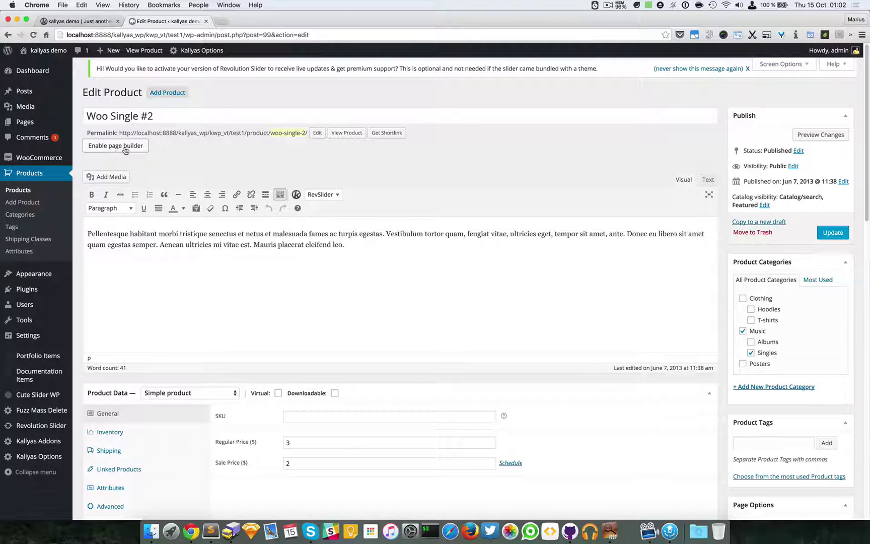
pyautogui.click(125, 149)
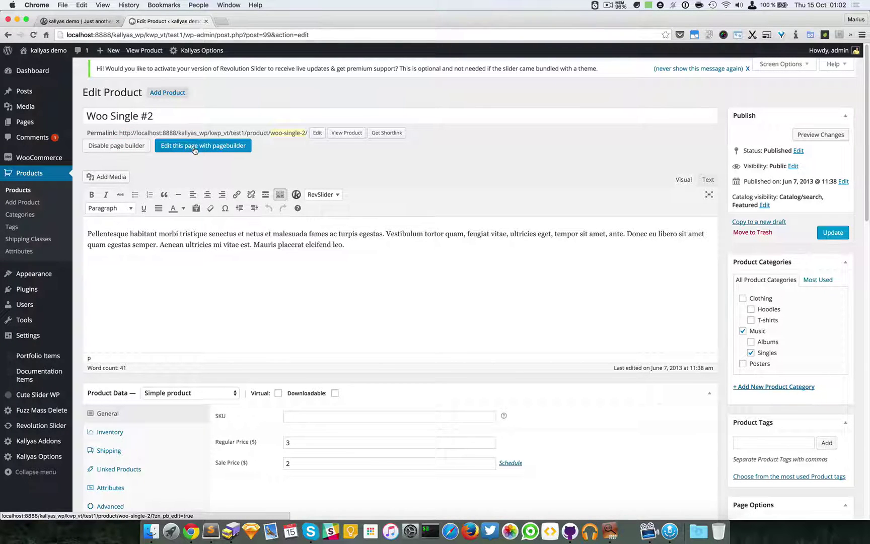
# Launch the visual page builder for Woo Single #2 and hide the site header
pyautogui.click(194, 149)
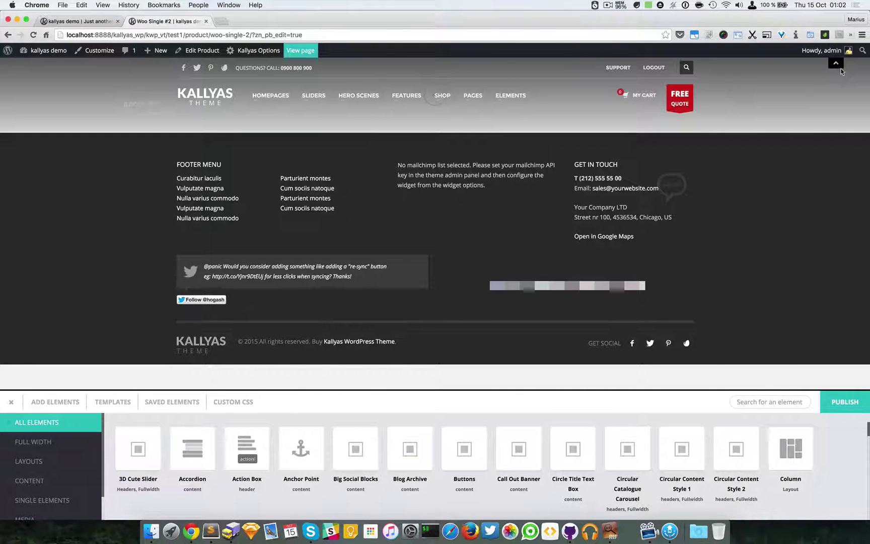
pyautogui.click(841, 72)
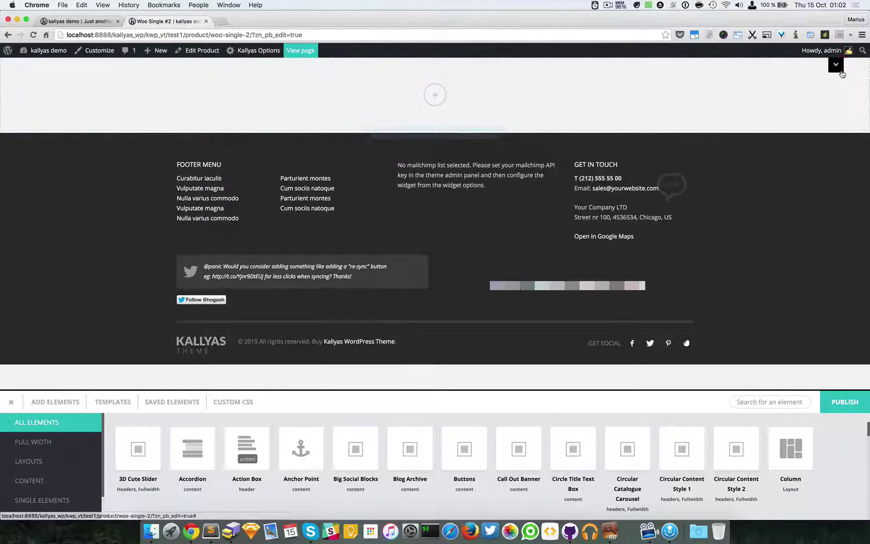
pyautogui.click(840, 73)
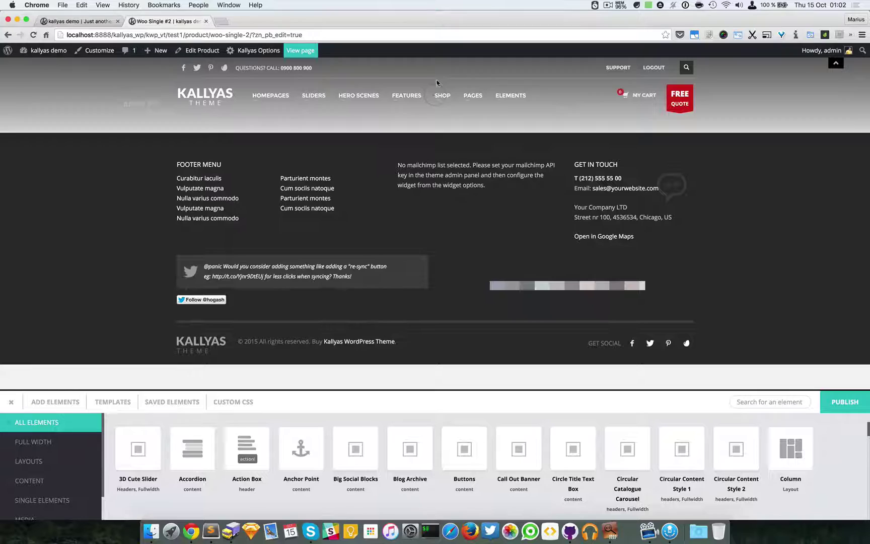
pyautogui.moveTo(435, 94)
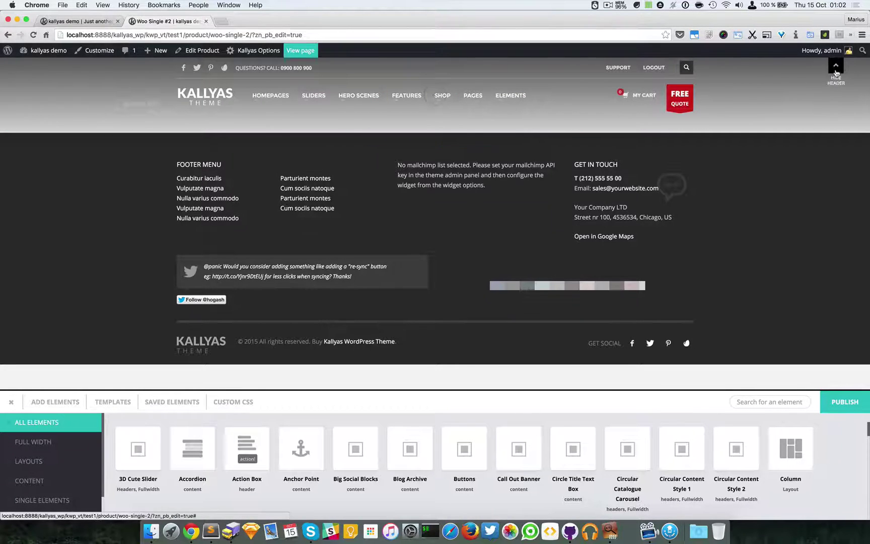
pyautogui.click(836, 70)
# Search elements for 'cust' and place a Custom Sub-header at the top of the page
pyautogui.click(766, 402)
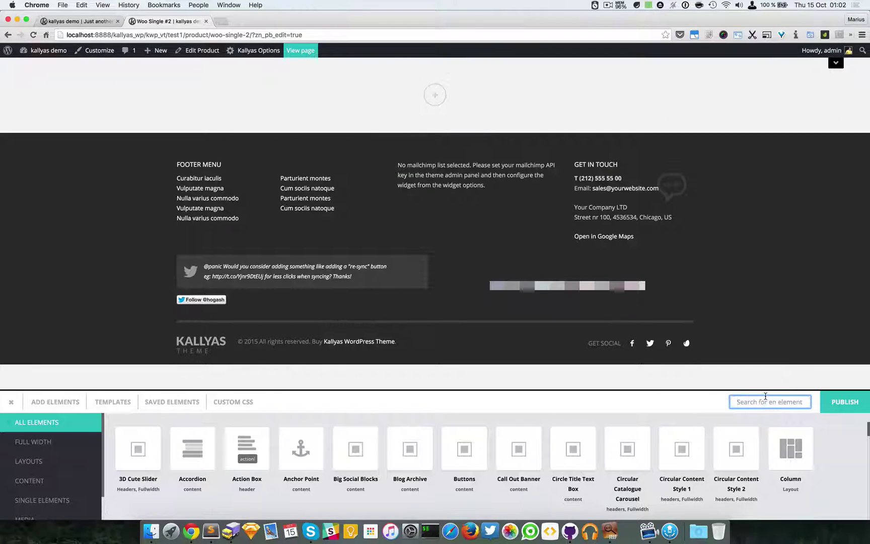
pyautogui.write('cust')
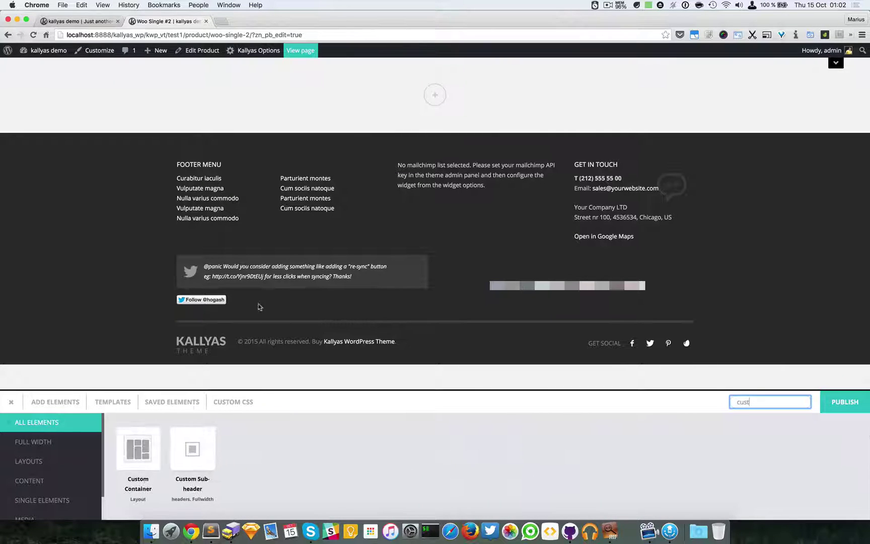
pyautogui.moveTo(160, 469); pyautogui.dragTo(460, 82)
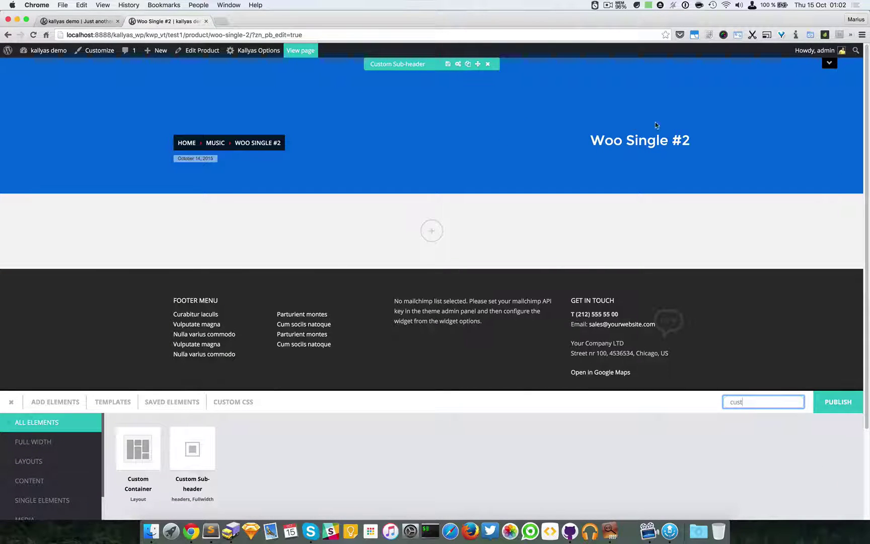
pyautogui.click(828, 64)
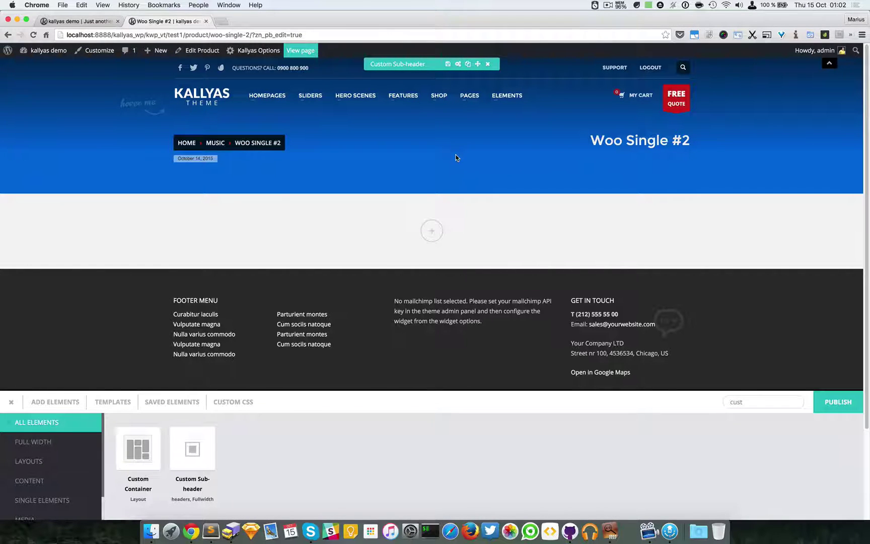
pyautogui.click(441, 242)
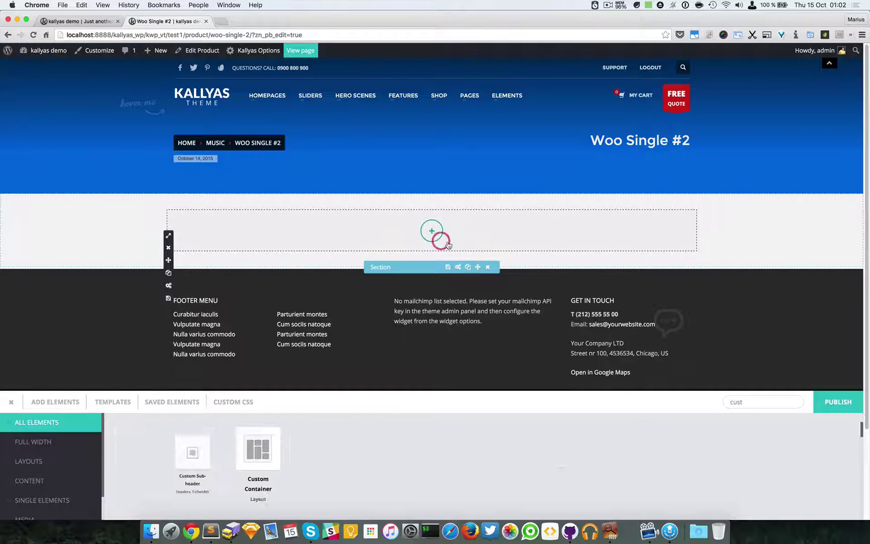
# Search 'produc', drop Product item content below the sub-header, and publish the page
pyautogui.doubleClick(736, 401)
pyautogui.press('BackSpace')
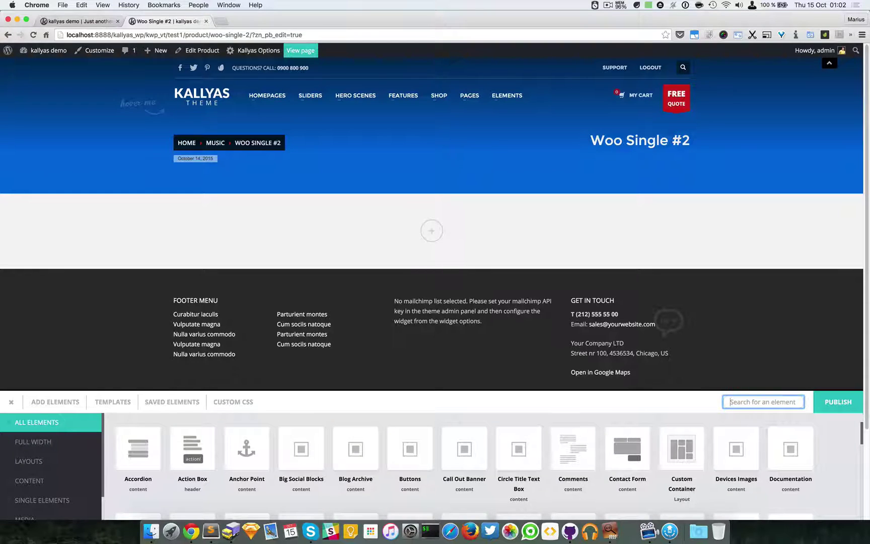
pyautogui.write('product')
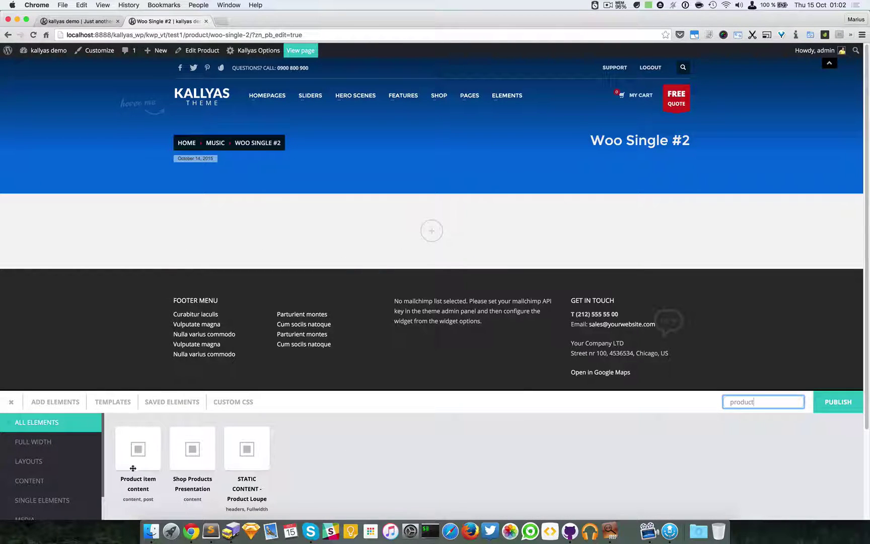
pyautogui.moveTo(138, 448); pyautogui.dragTo(424, 244)
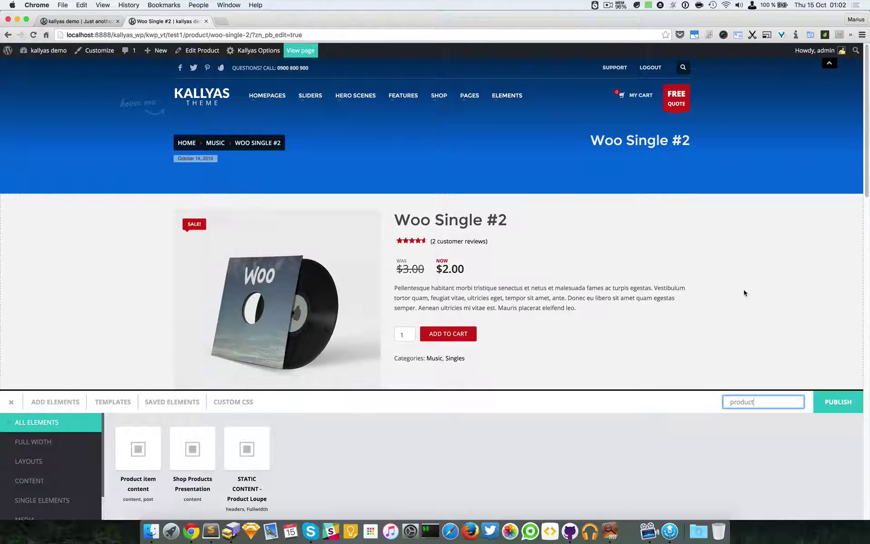
pyautogui.scroll(-10, 744, 293)
pyautogui.scroll(-12, 744, 293)
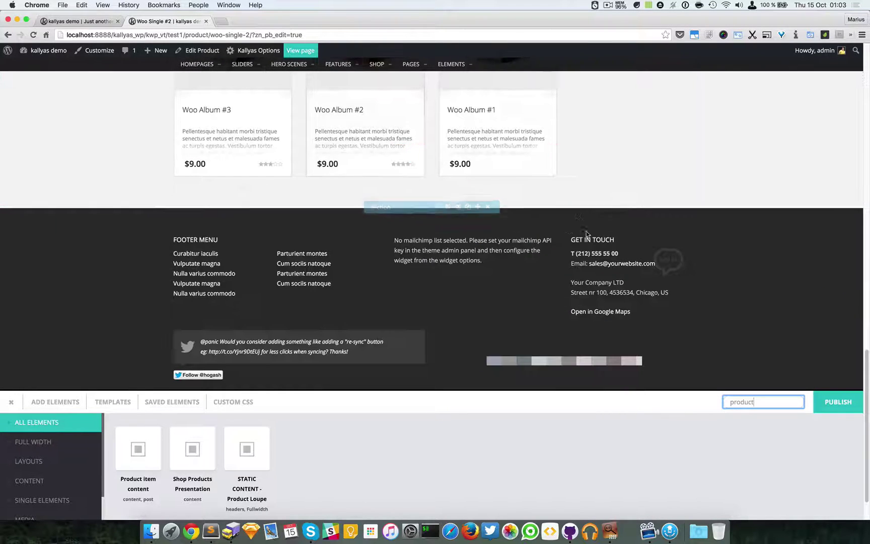
pyautogui.scroll(20, 586, 233)
pyautogui.click(826, 397)
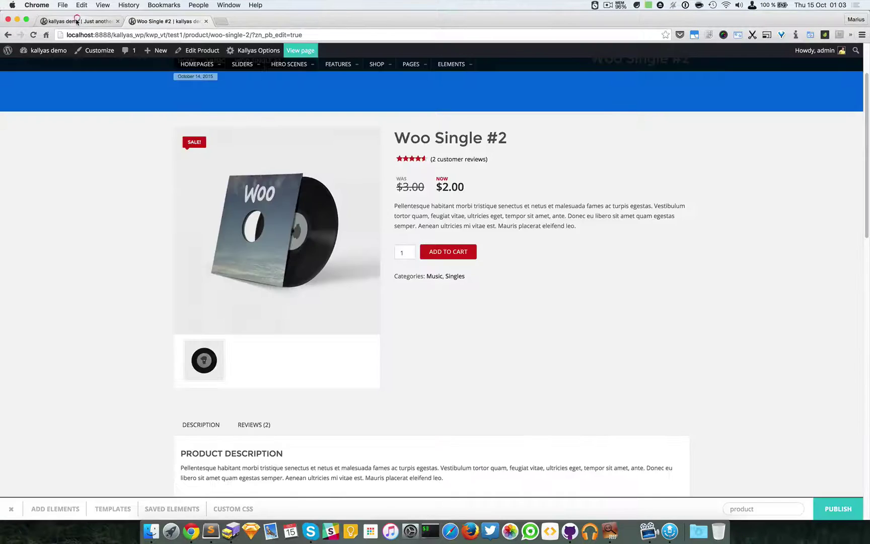
# Open Woo Album #4 for editing from the admin Products list
pyautogui.click(75, 21)
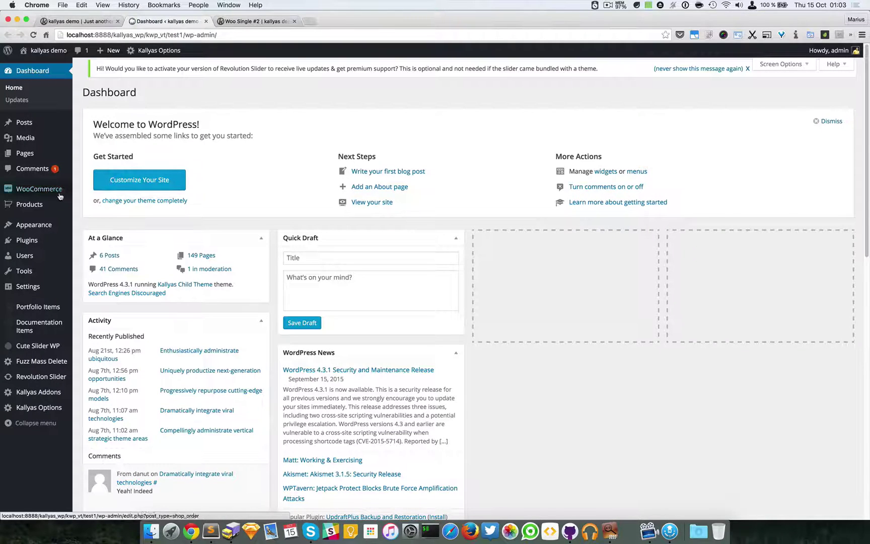
pyautogui.moveTo(52, 208)
pyautogui.click(91, 207)
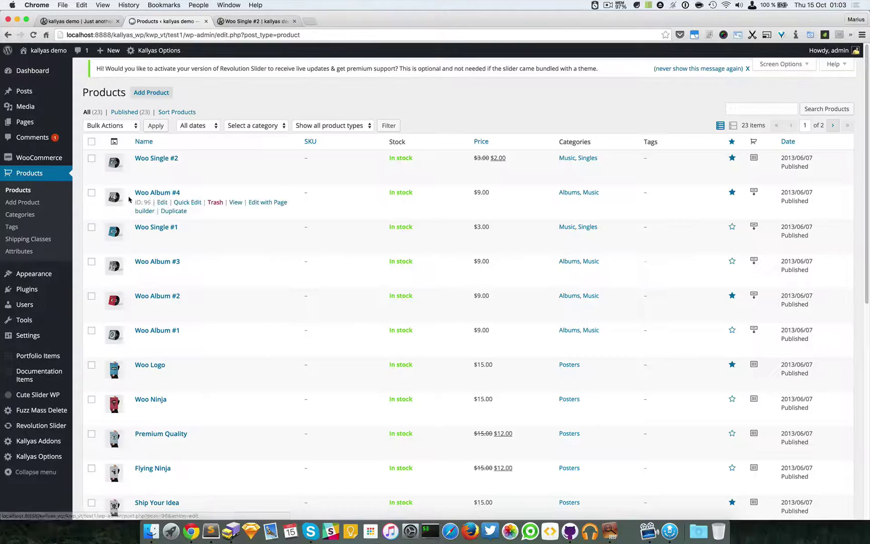
pyautogui.click(157, 193)
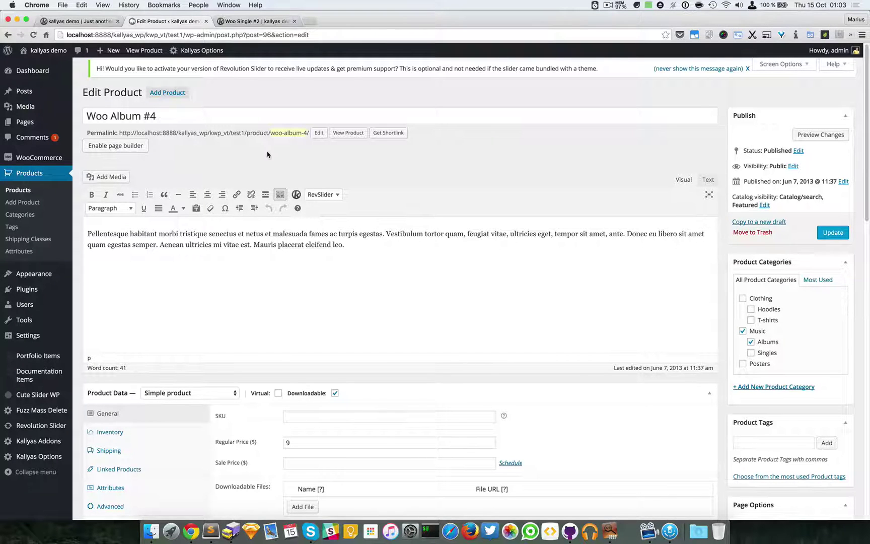
# View the live Woo Album #4 page in a new tab, then return to the blog home tab
pyautogui.keyDown('super'); pyautogui.click(348, 134); pyautogui.keyUp('super')
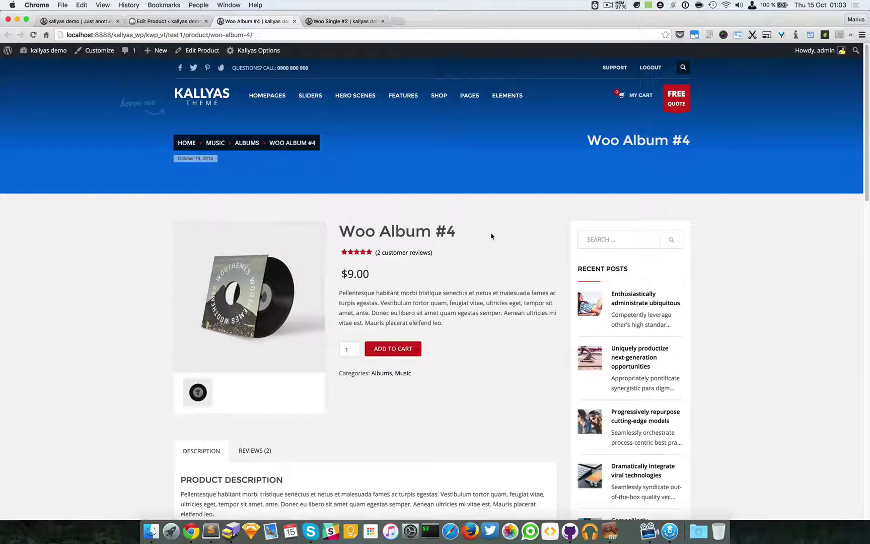
pyautogui.scroll(-3, 492, 246)
pyautogui.scroll(3, 493, 246)
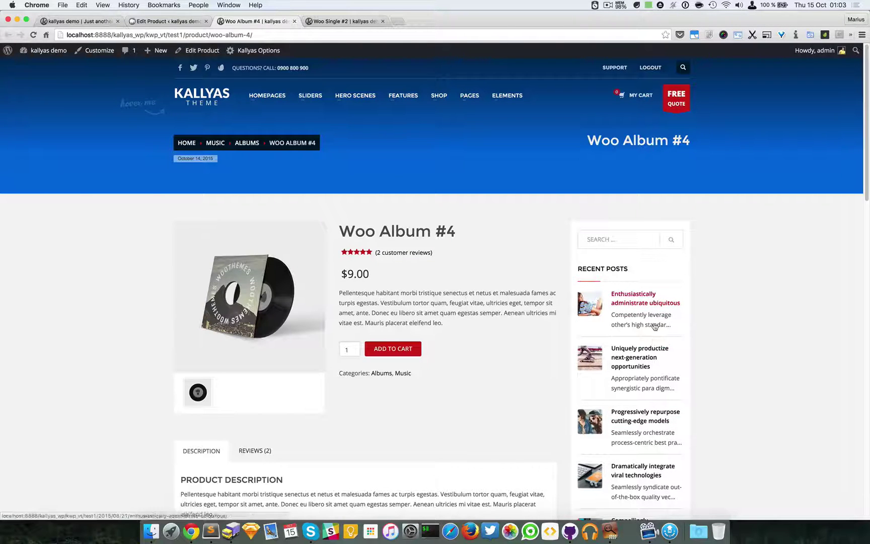
pyautogui.click(162, 22)
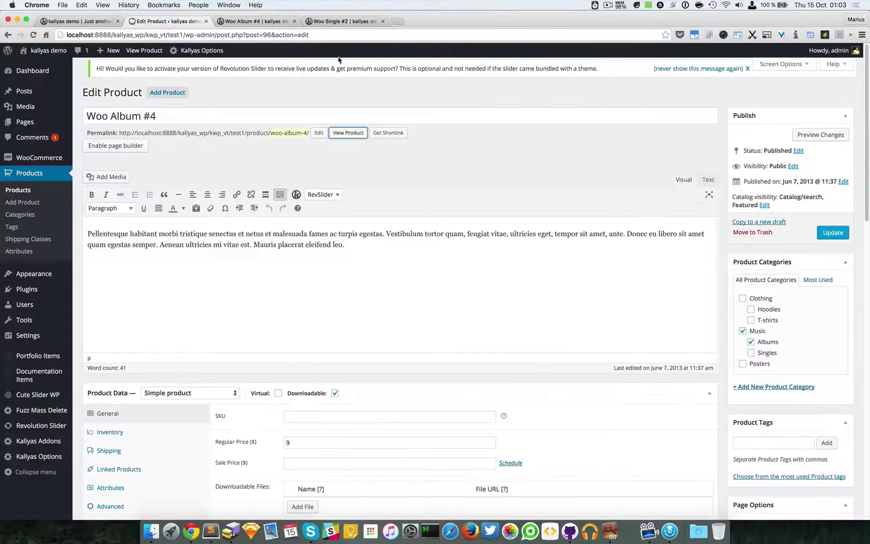
pyautogui.click(97, 20)
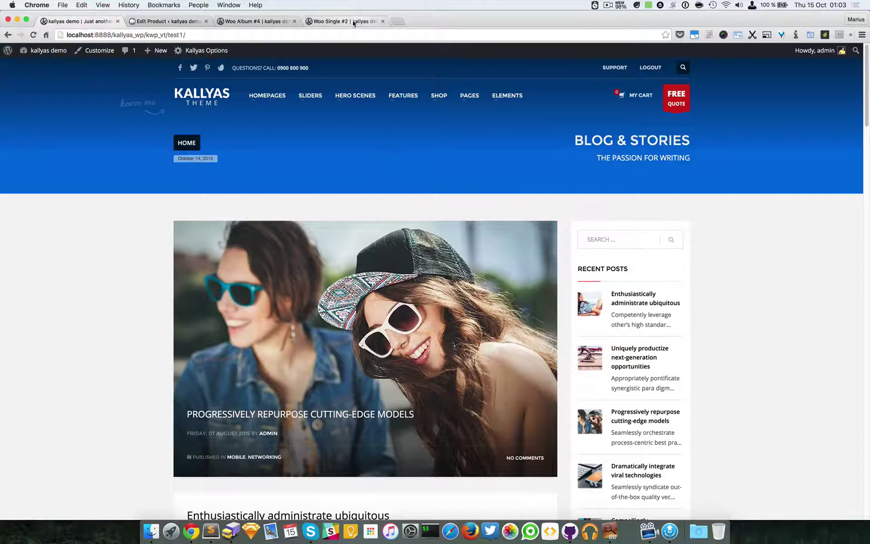
# Back in the Woo Single #2 builder, clear the 'product' search and browse all elements
pyautogui.click(347, 21)
pyautogui.scroll(3, 579, 222)
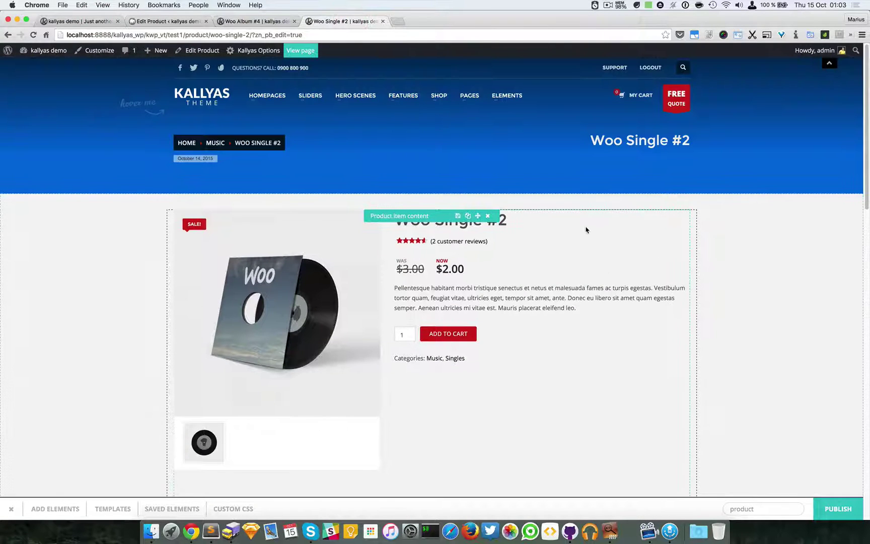
pyautogui.click(50, 508)
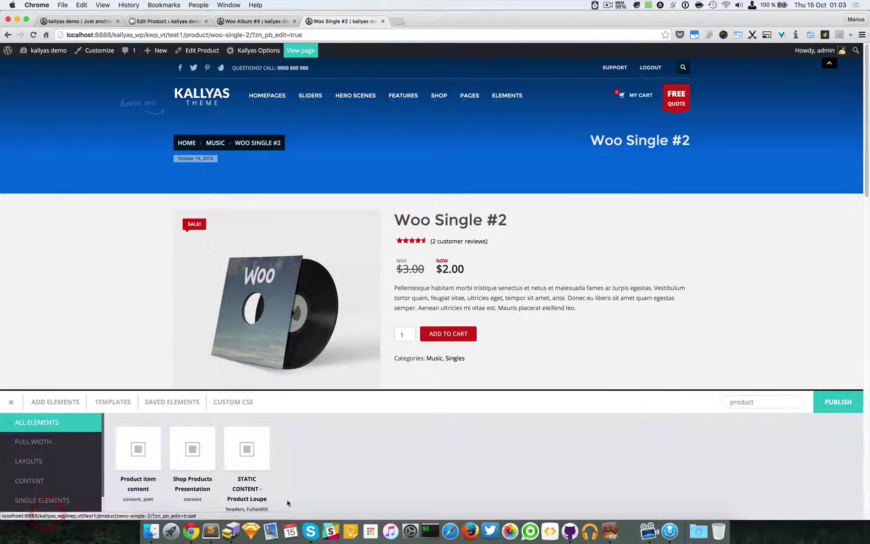
pyautogui.doubleClick(784, 402)
pyautogui.press('BackSpace')
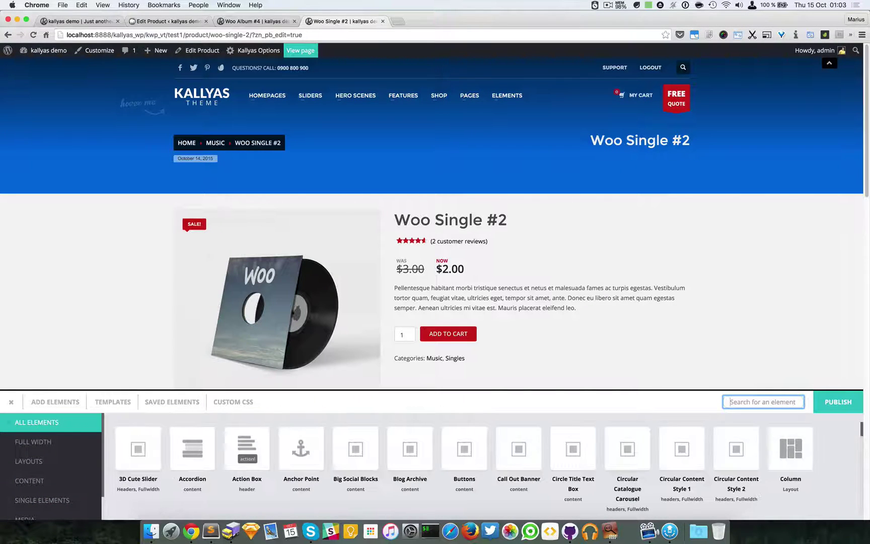
pyautogui.scroll(-15, 682, 451)
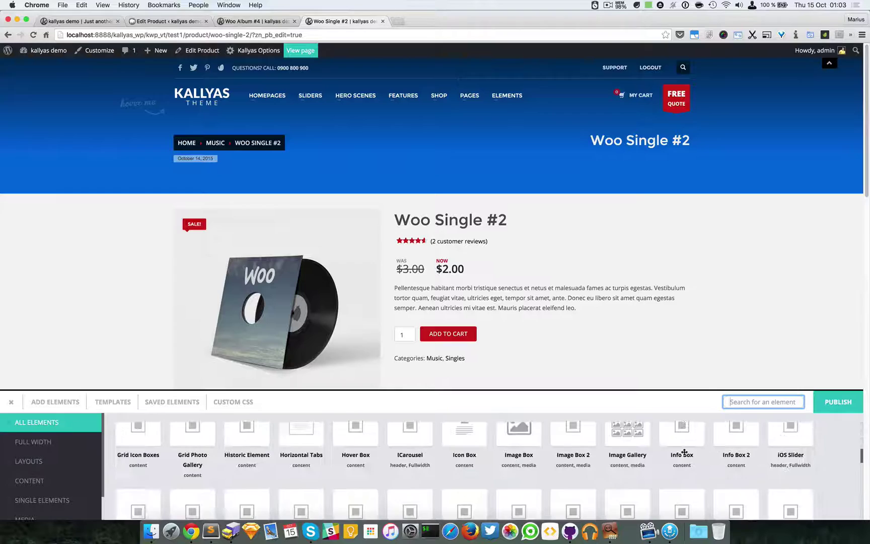
pyautogui.scroll(-1, 670, 438)
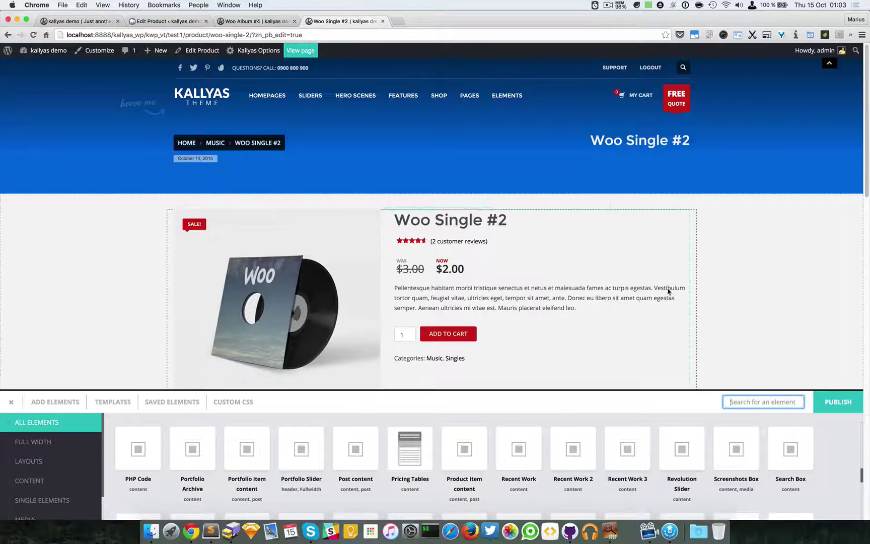
pyautogui.scroll(-1, 515, 195)
pyautogui.scroll(1, 551, 121)
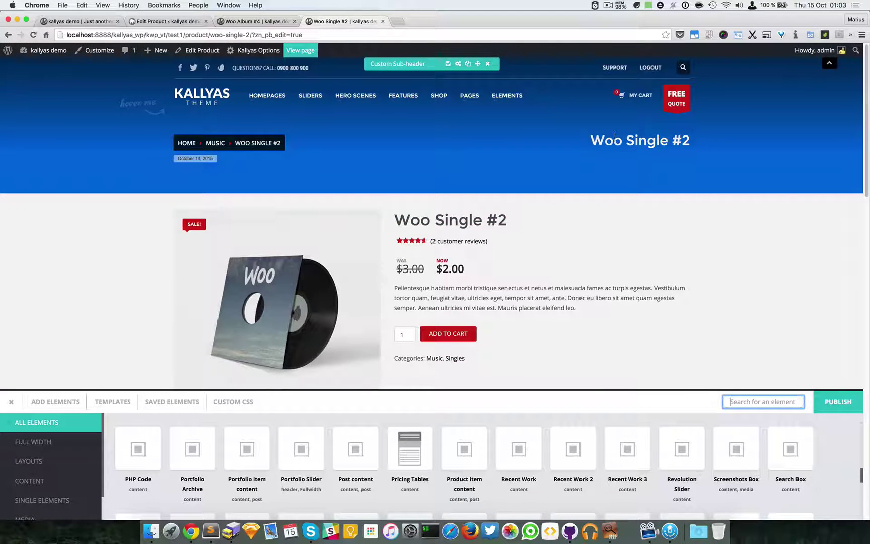
pyautogui.scroll(-10, 748, 151)
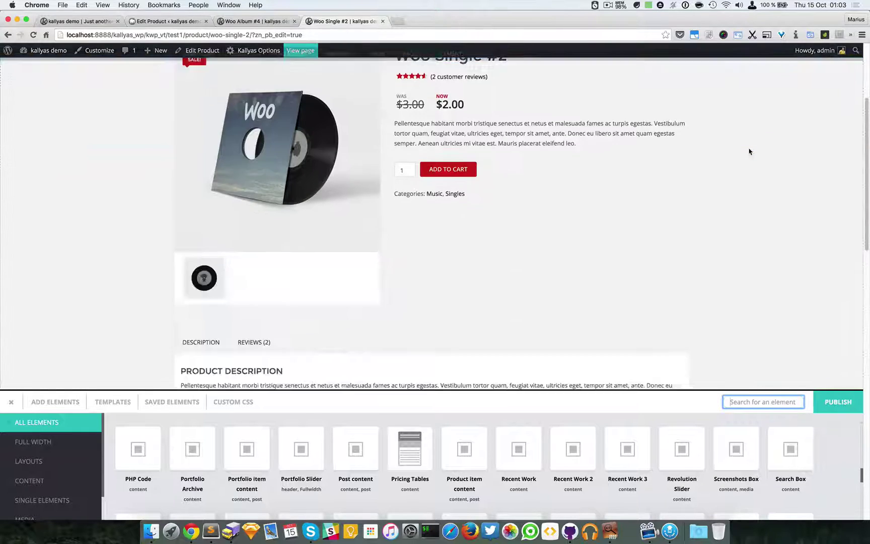
pyautogui.scroll(-10, 748, 151)
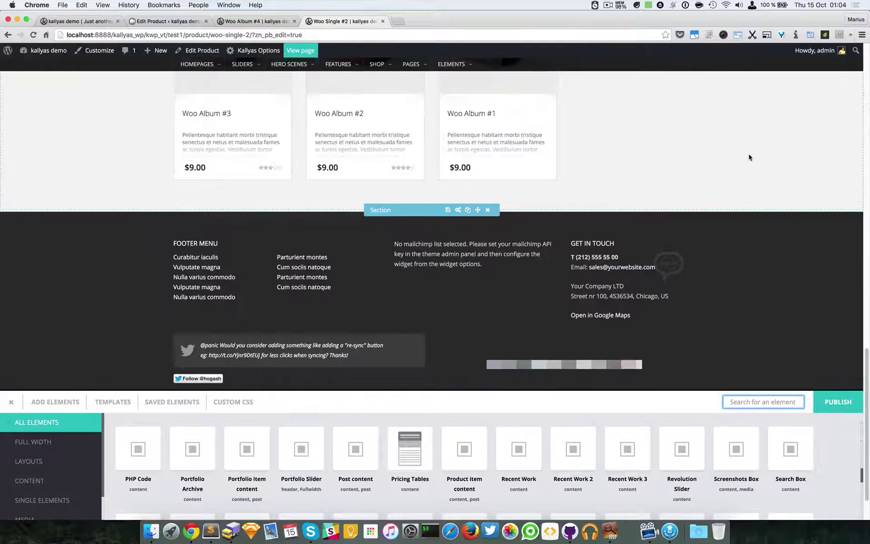
pyautogui.scroll(10, 692, 176)
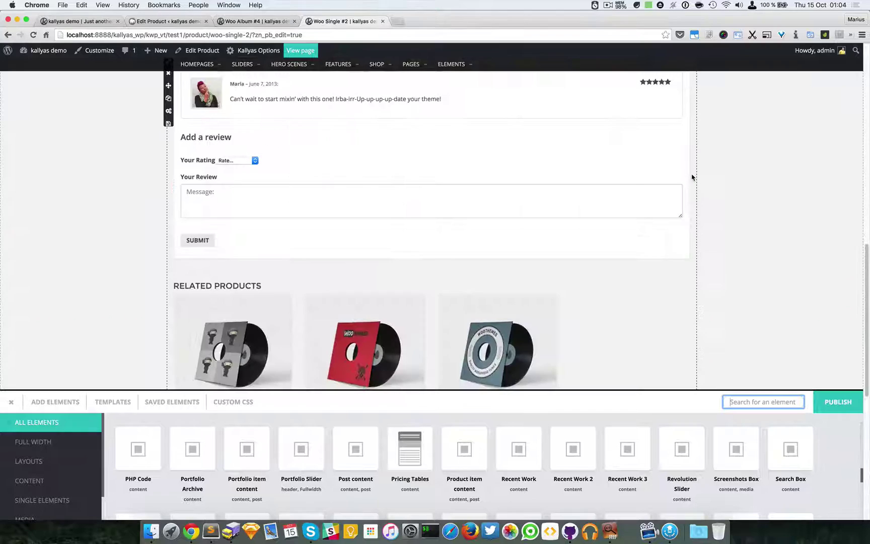
pyautogui.scroll(5, 637, 202)
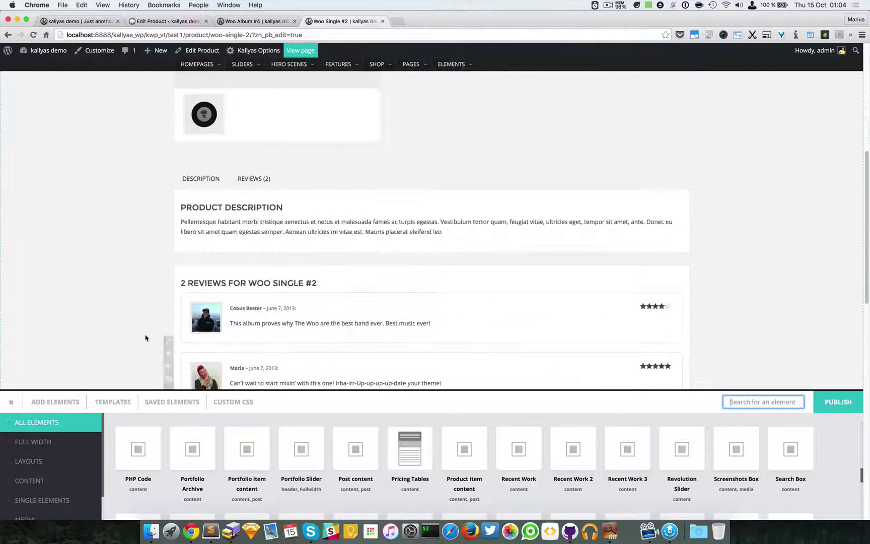
# Resize the Product item content column to 8/12 width
pyautogui.moveTo(170, 344)
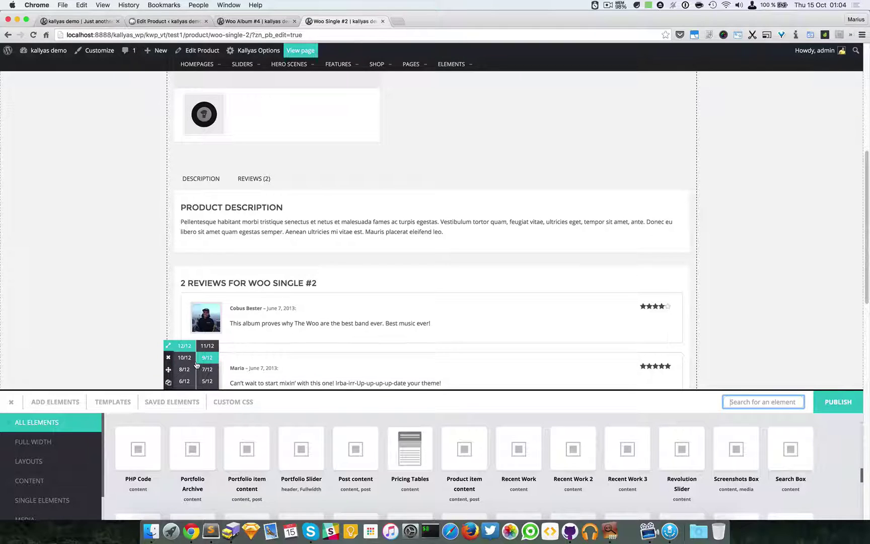
pyautogui.scroll(-1, 184, 357)
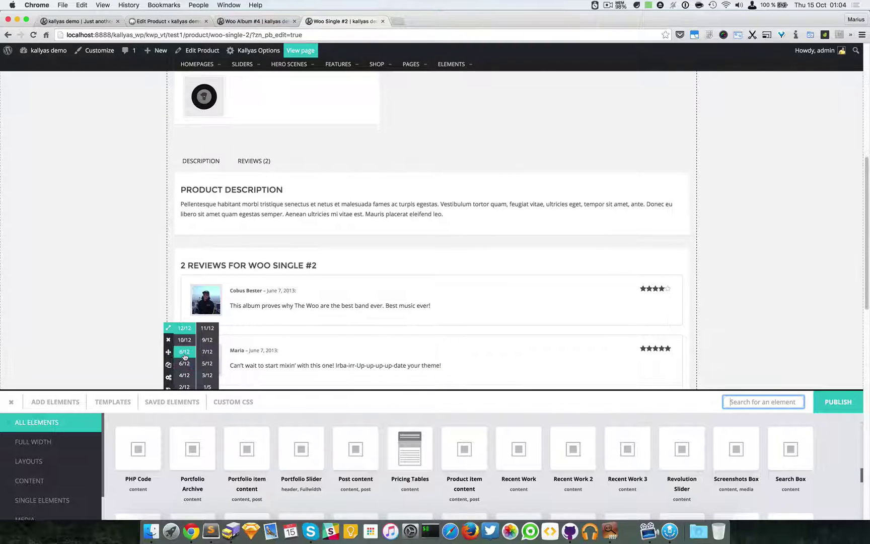
pyautogui.click(185, 352)
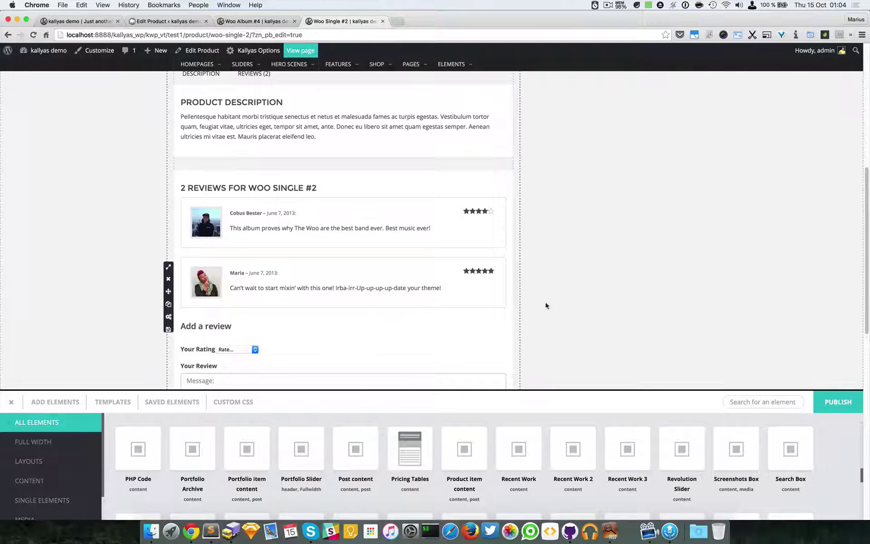
pyautogui.moveTo(168, 266)
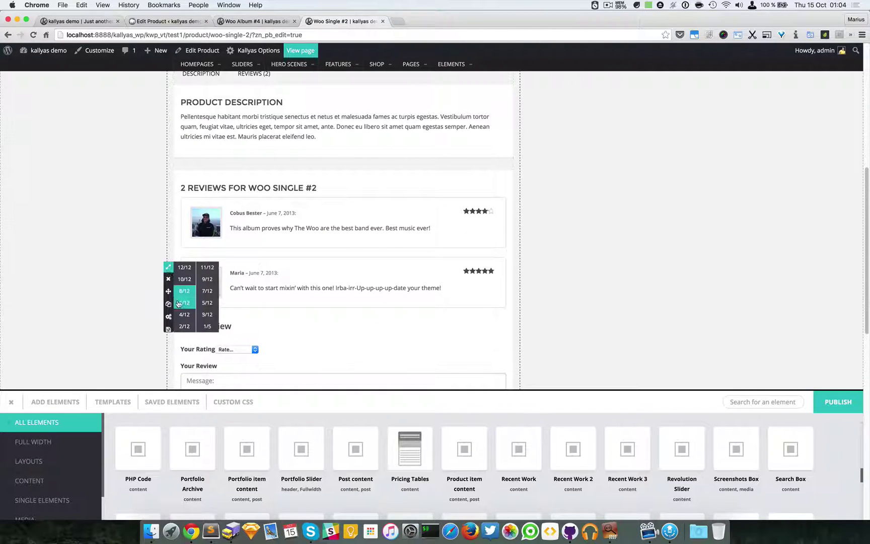
pyautogui.click(776, 402)
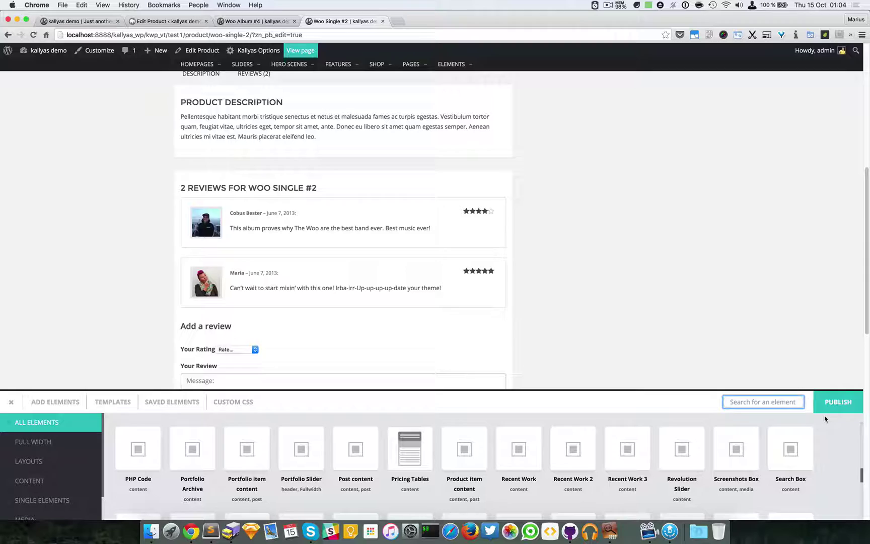
# Search 'col', drop a Column beside the product content, and set it to 4/12
pyautogui.write('col')
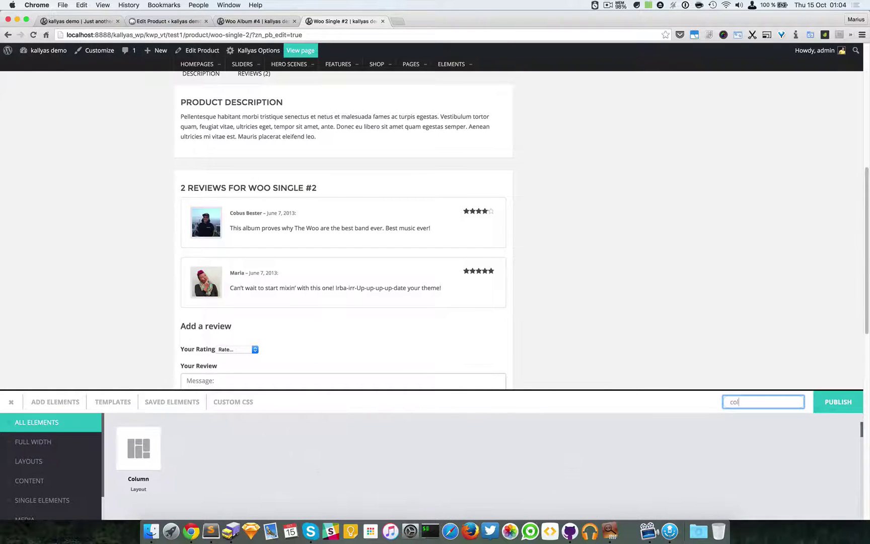
pyautogui.moveTo(135, 452); pyautogui.dragTo(666, 185)
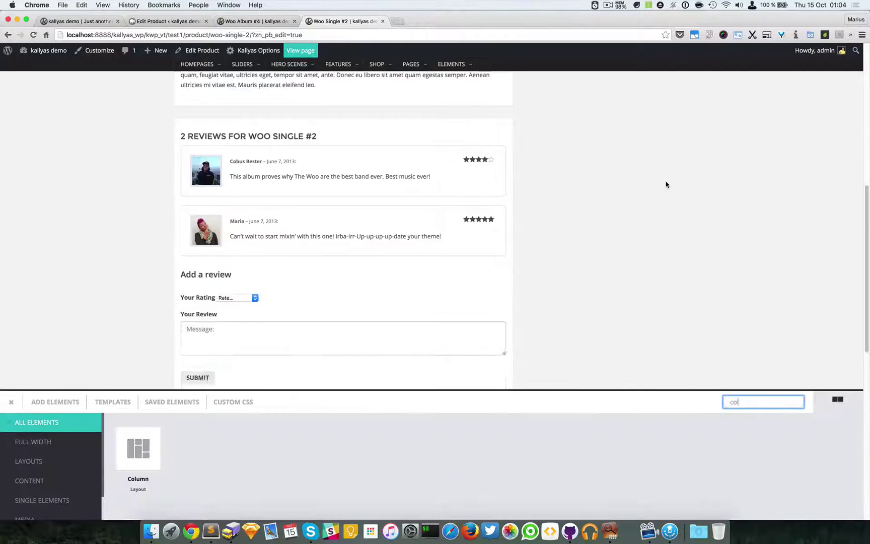
pyautogui.scroll(-10, 666, 185)
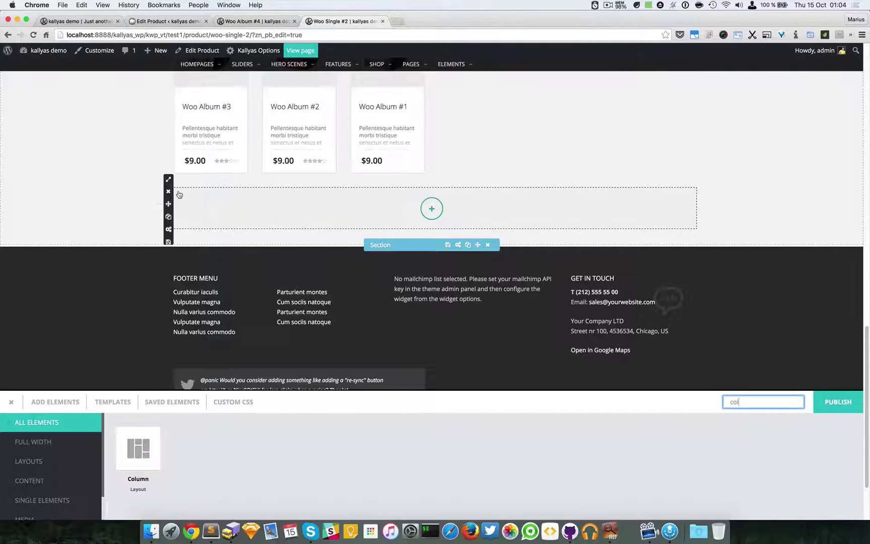
pyautogui.moveTo(169, 185)
pyautogui.click(184, 227)
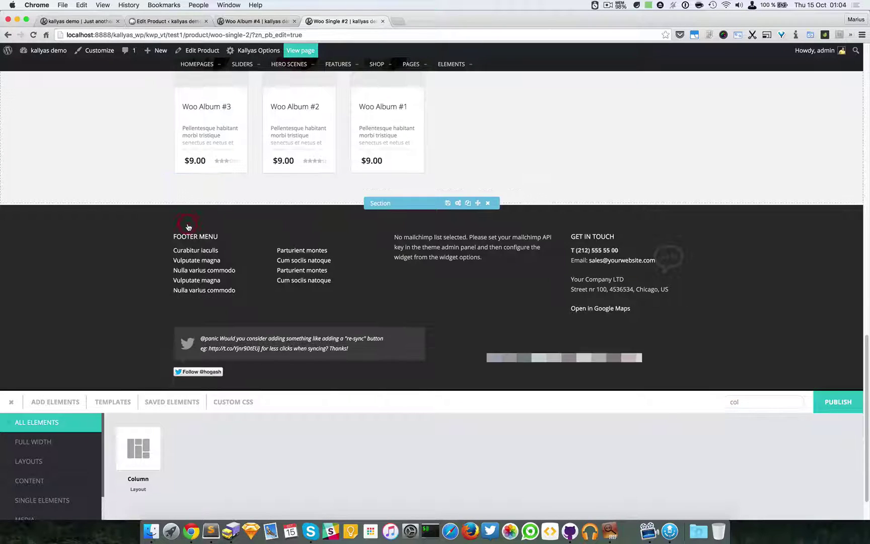
pyautogui.scroll(5, 522, 258)
pyautogui.scroll(10, 522, 258)
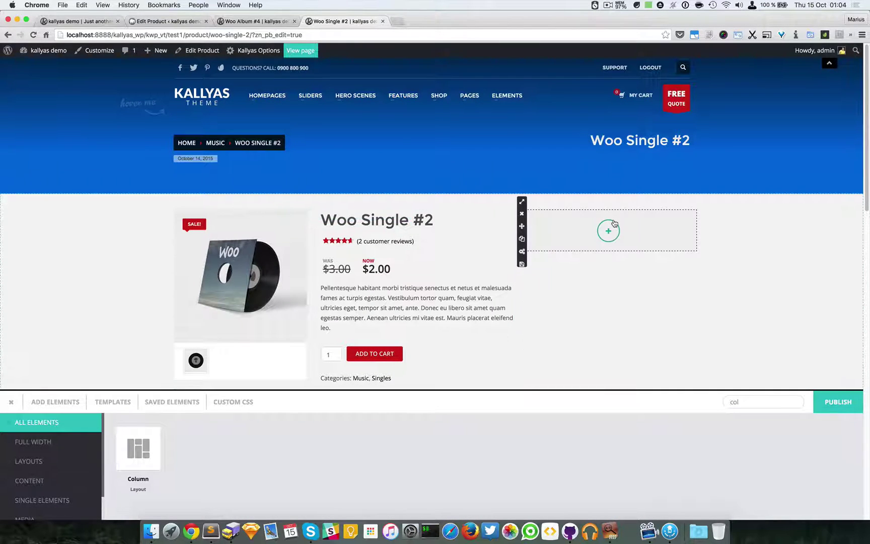
# Replace the search with 'side' and drop a Sidebar into the empty 4/12 column
pyautogui.doubleClick(759, 404)
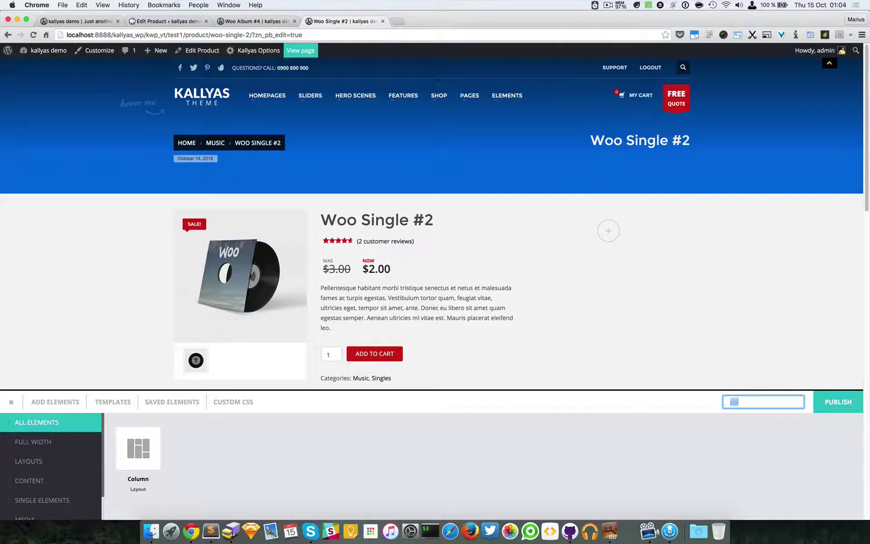
pyautogui.press('BackSpace')
pyautogui.write('side')
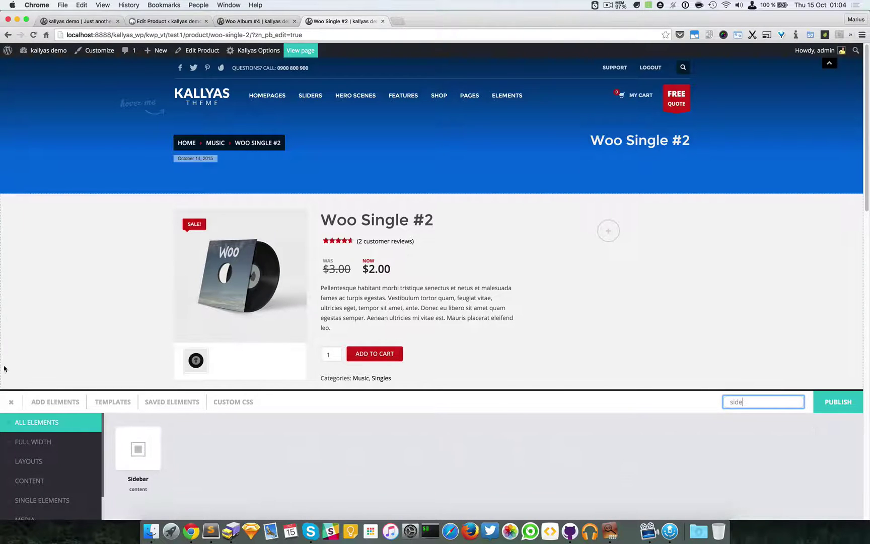
pyautogui.moveTo(140, 466); pyautogui.dragTo(639, 244)
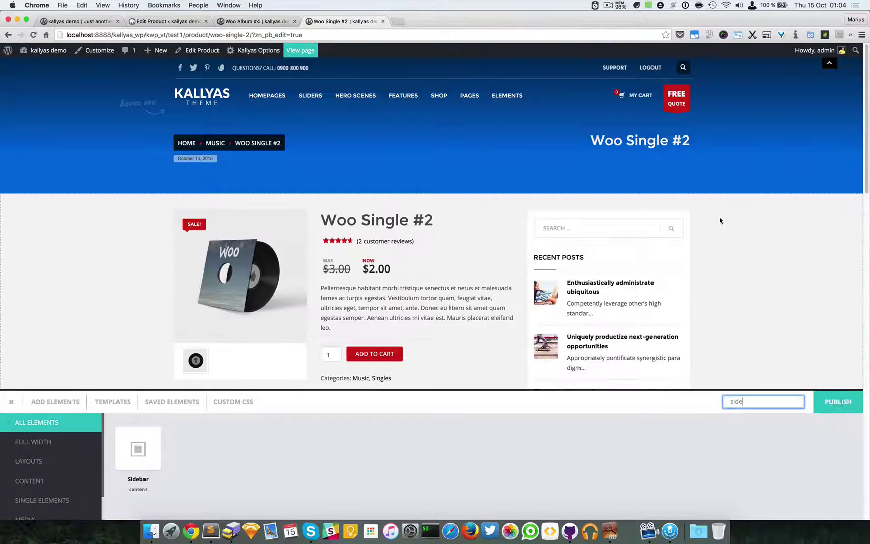
pyautogui.scroll(-15, 719, 220)
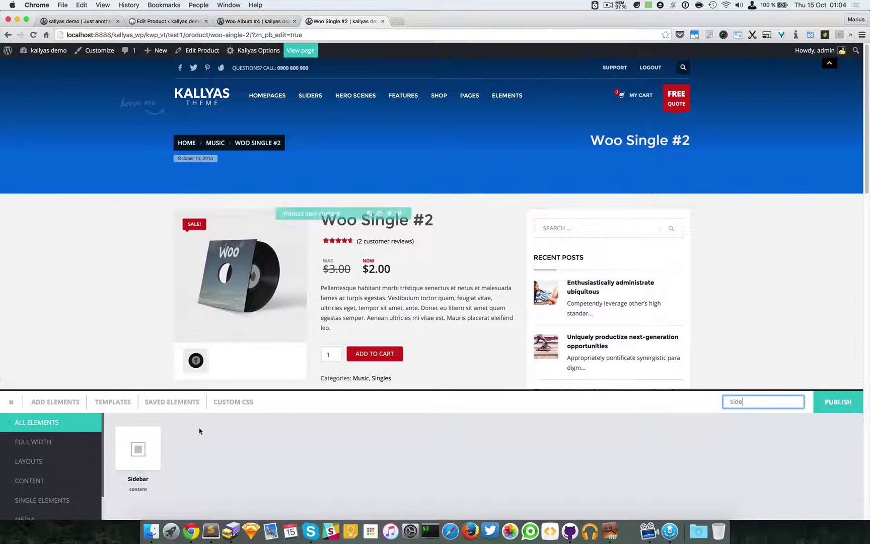
# Delete 'side' from the element search, then review the page's sub-header, product details and sidebar
pyautogui.doubleClick(756, 403)
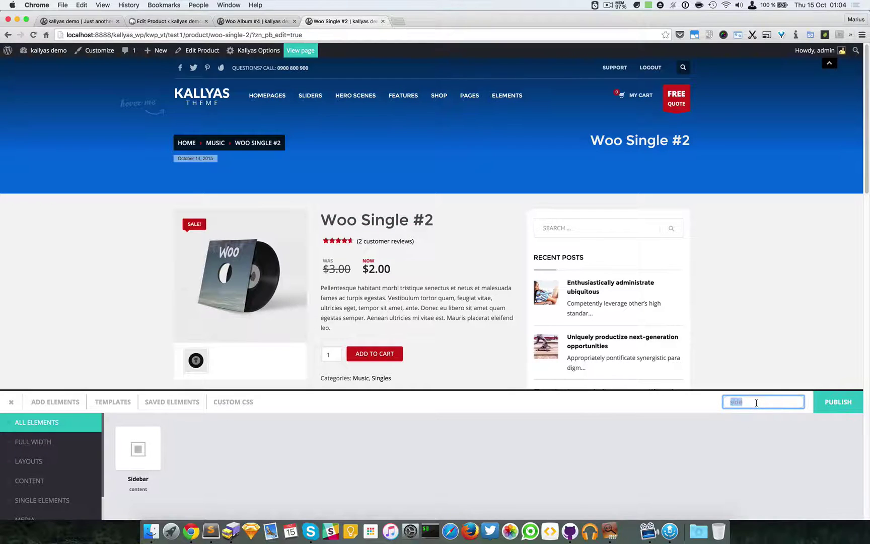
pyautogui.press('BackSpace')
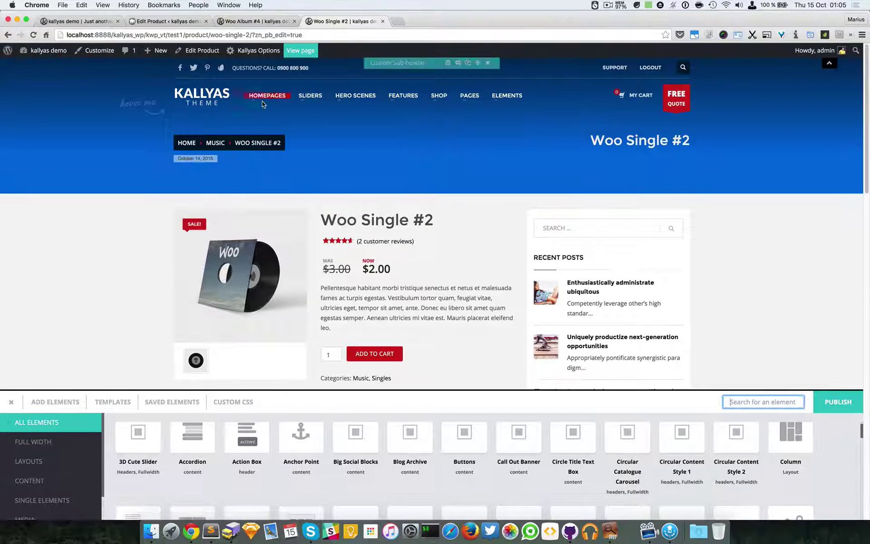
pyautogui.moveTo(267, 96)
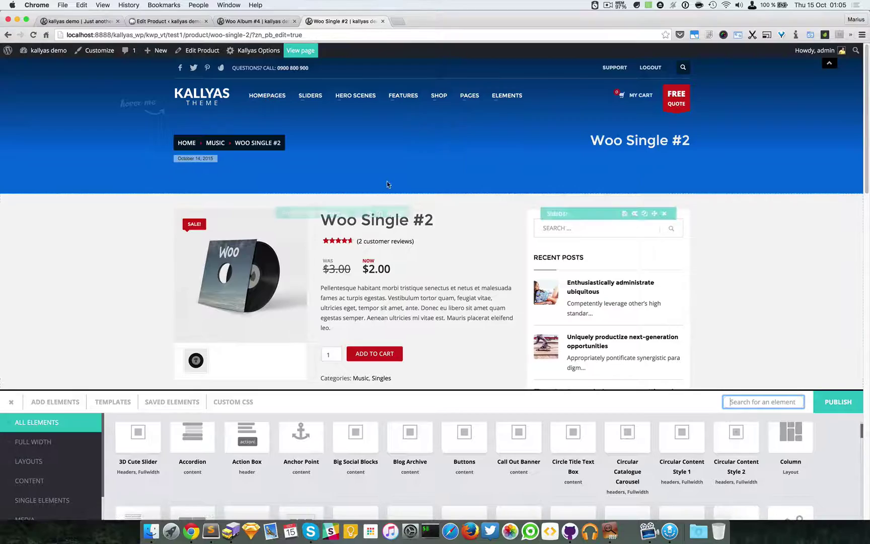
pyautogui.scroll(-1, 593, 187)
pyautogui.scroll(-15, 593, 187)
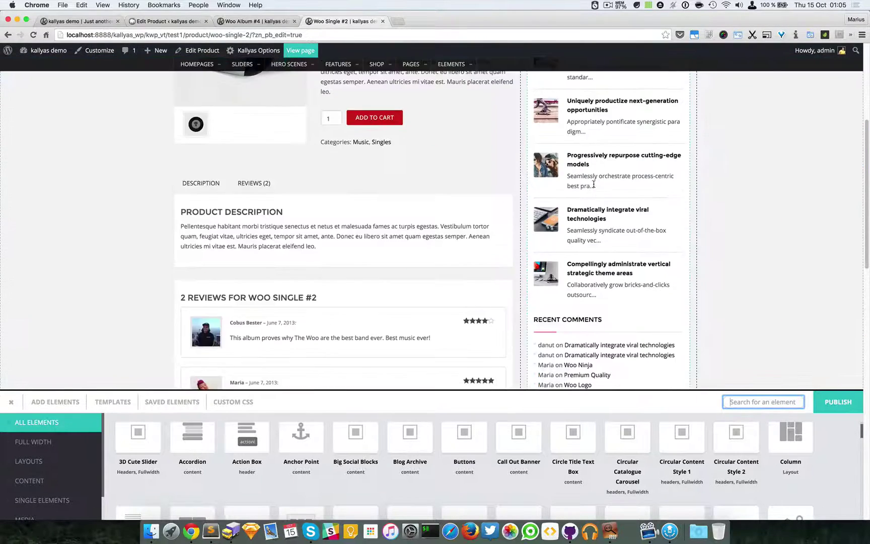
pyautogui.scroll(10, 593, 188)
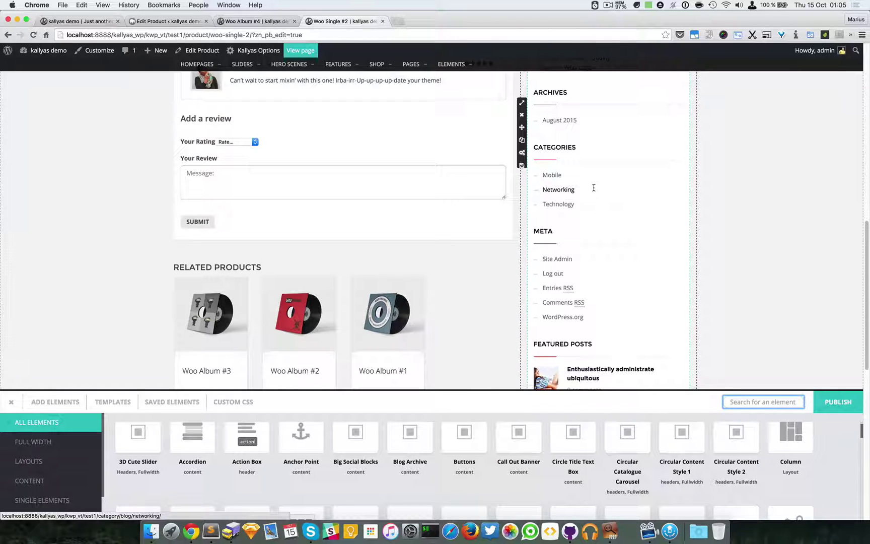
pyautogui.scroll(15, 593, 187)
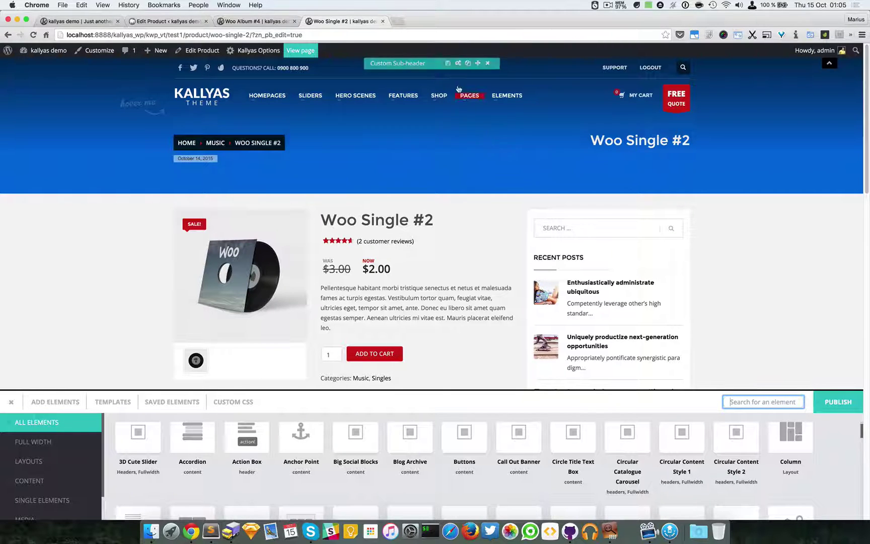
# Collapse the site header using the black chevron toggle at the top right
pyautogui.click(828, 62)
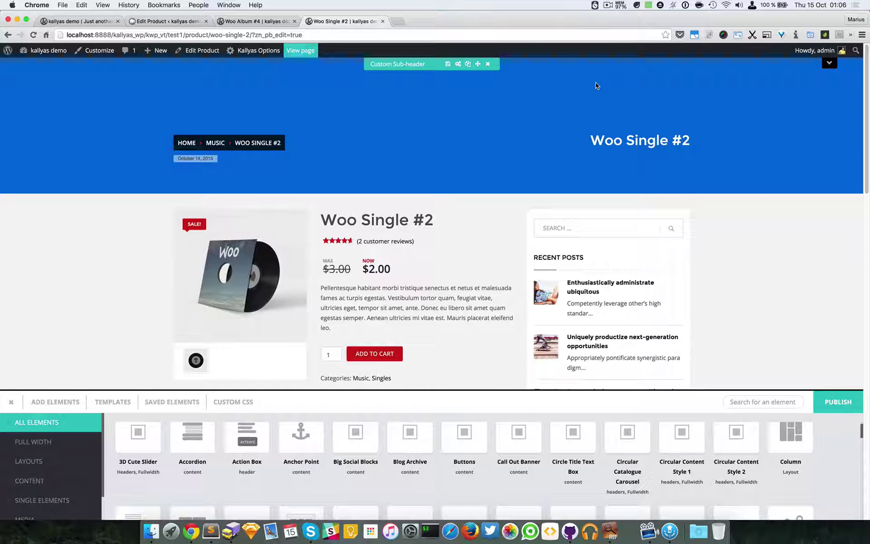
# Expand the site header with its chevron toggle and review the product content beside the sidebar
pyautogui.click(829, 64)
pyautogui.scroll(-15, 750, 240)
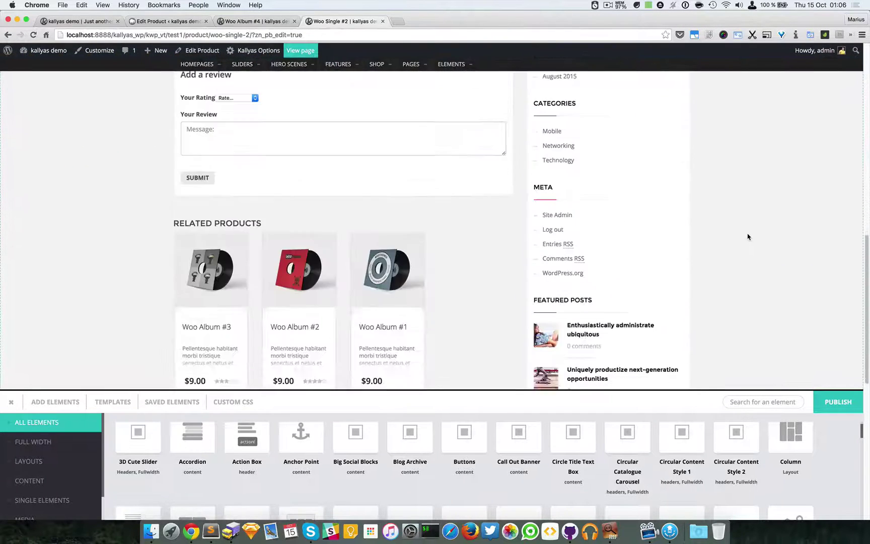
pyautogui.scroll(10, 385, 135)
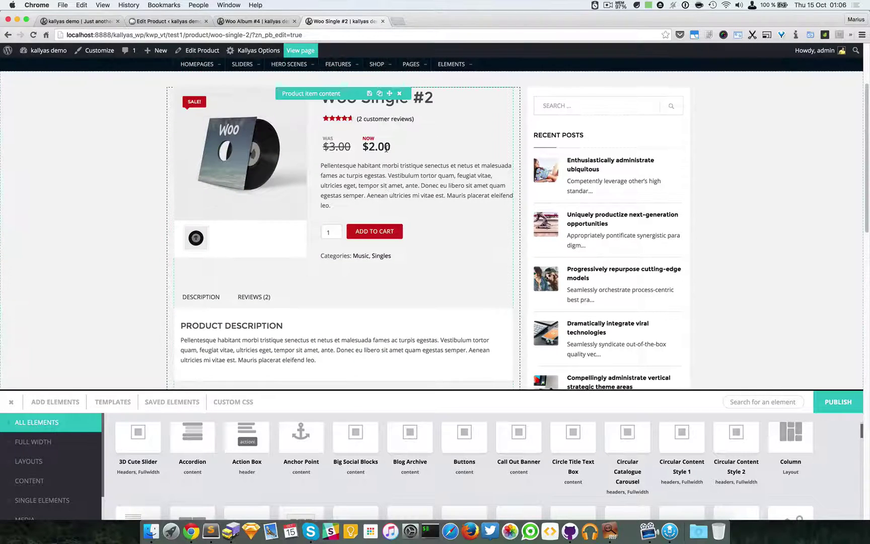